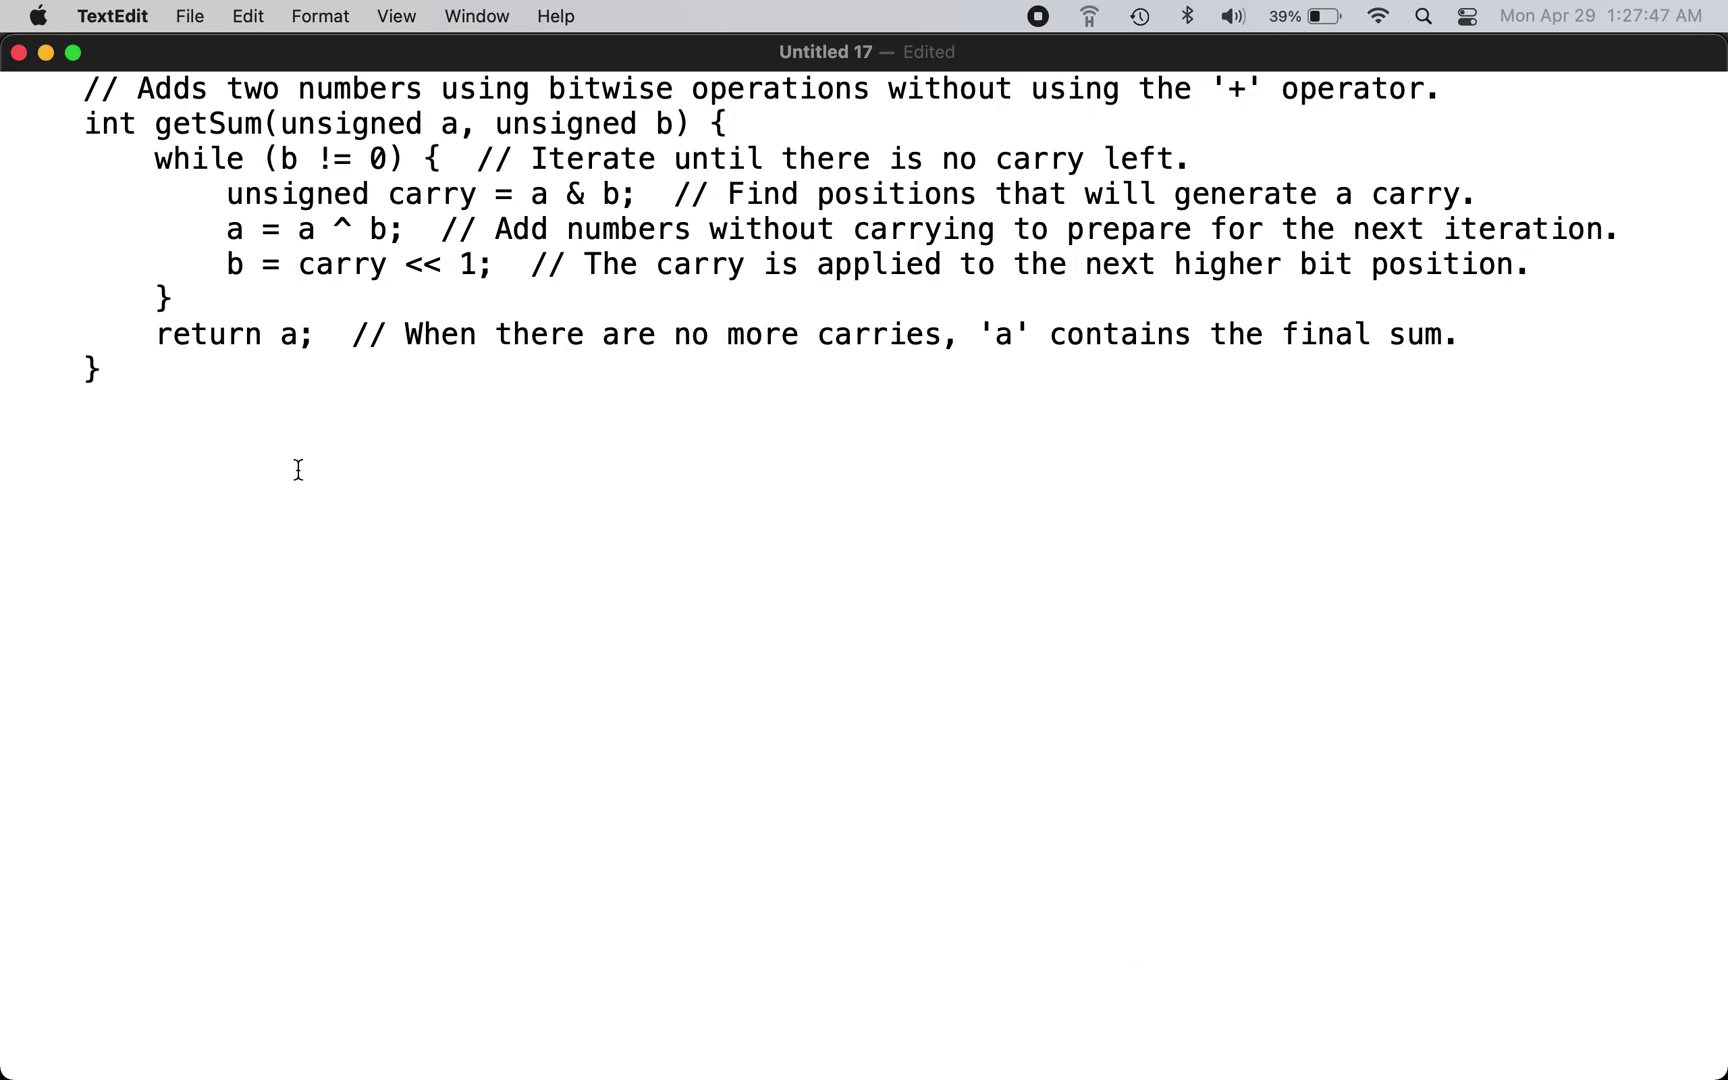
- Highlight the getSum body, its parameters, the while condition and the carry statement in turn
left_click_drag(261, 374, 157, 126)
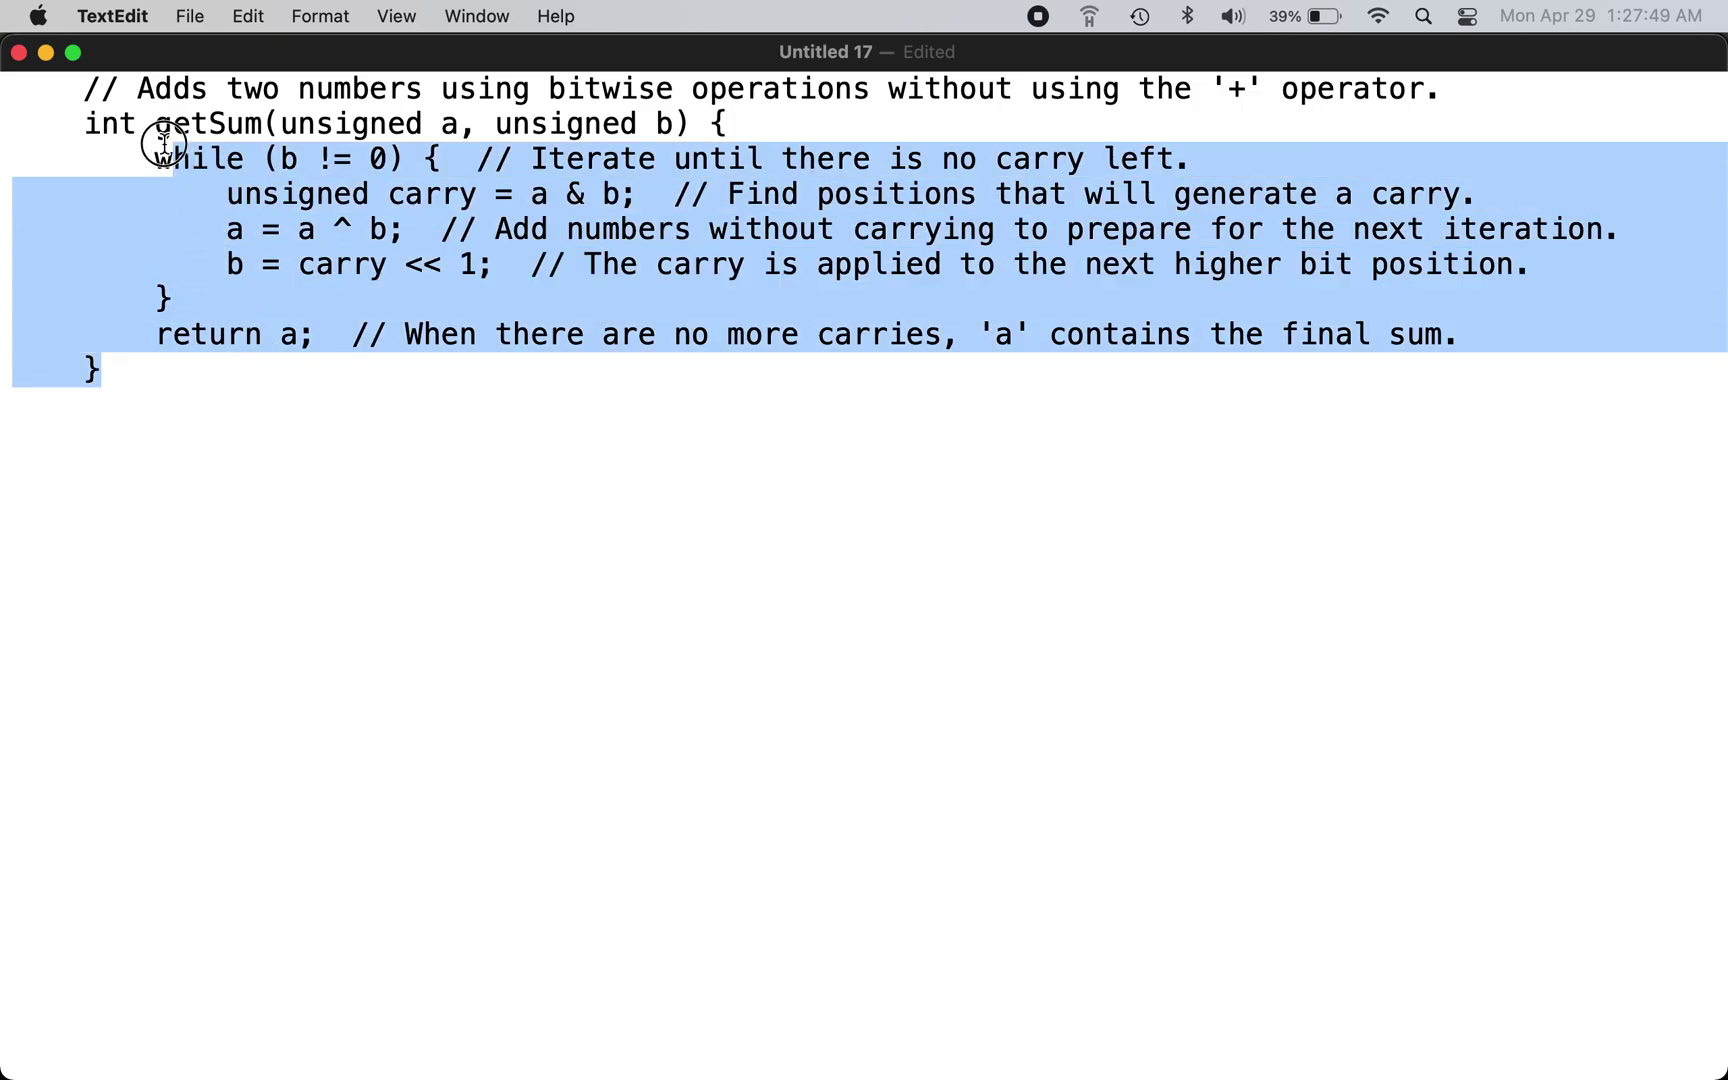
left_click(374, 473)
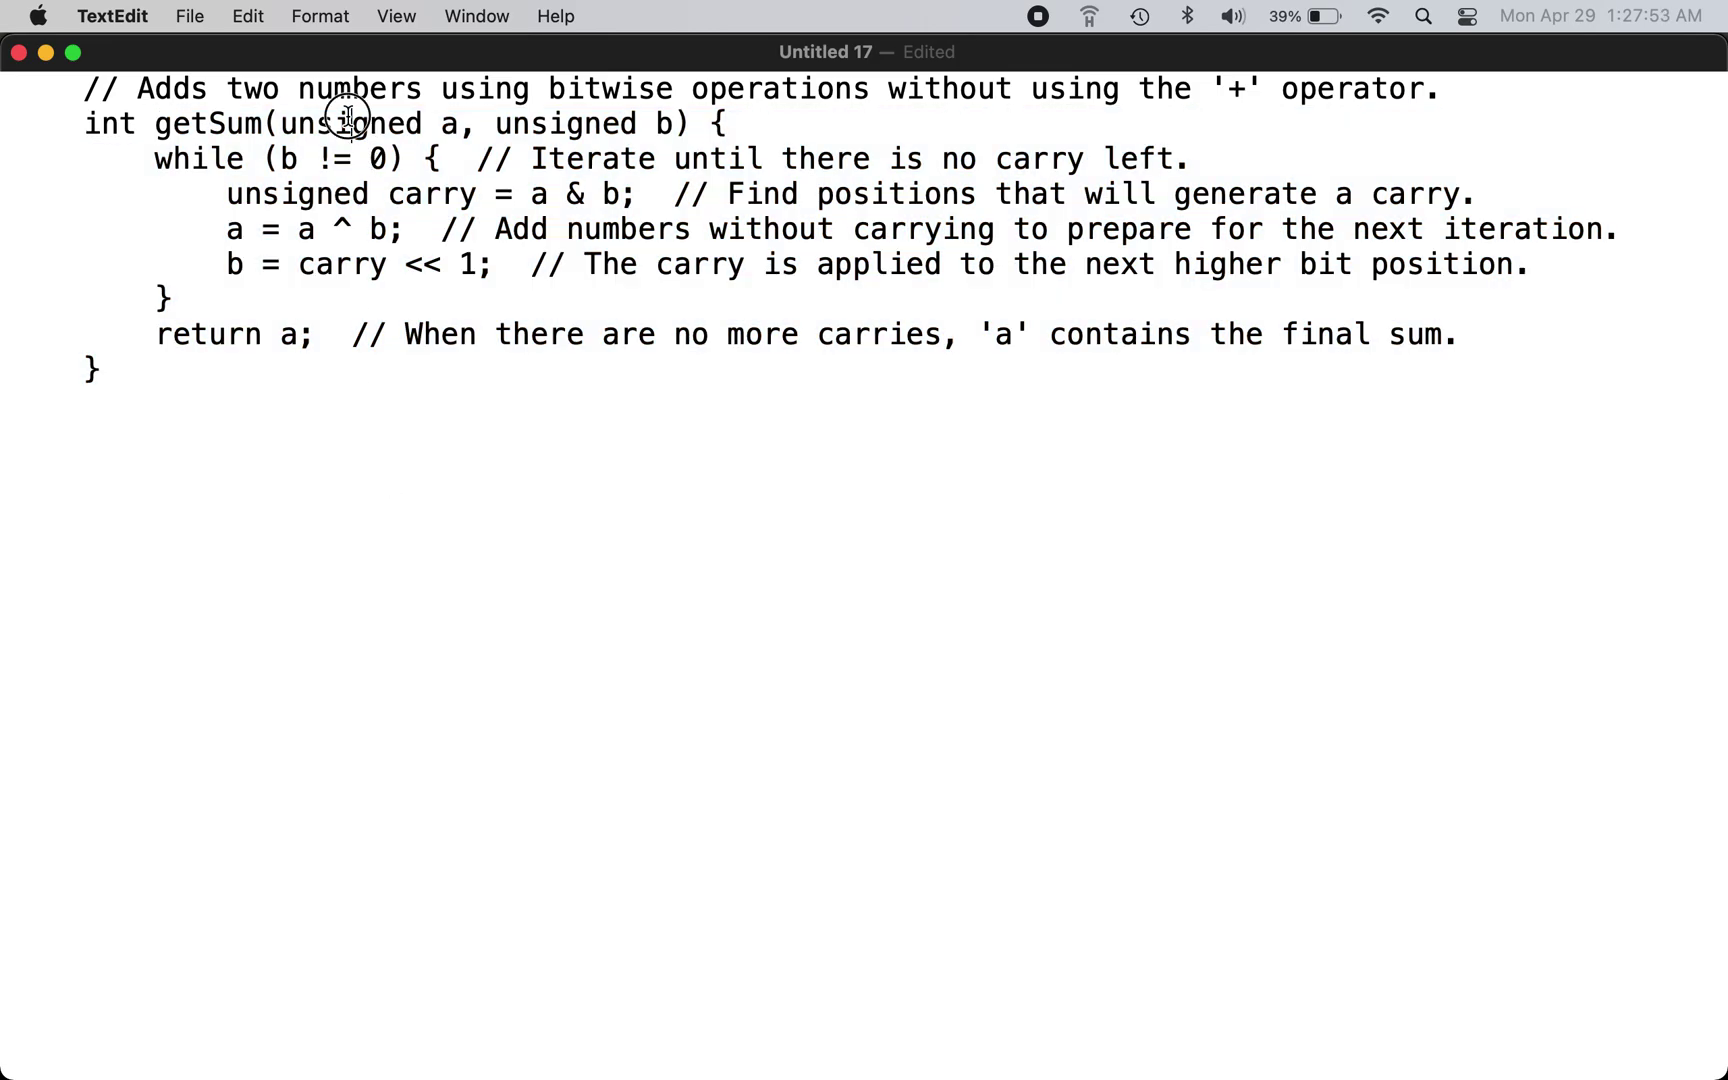
left_click_drag(353, 123, 533, 130)
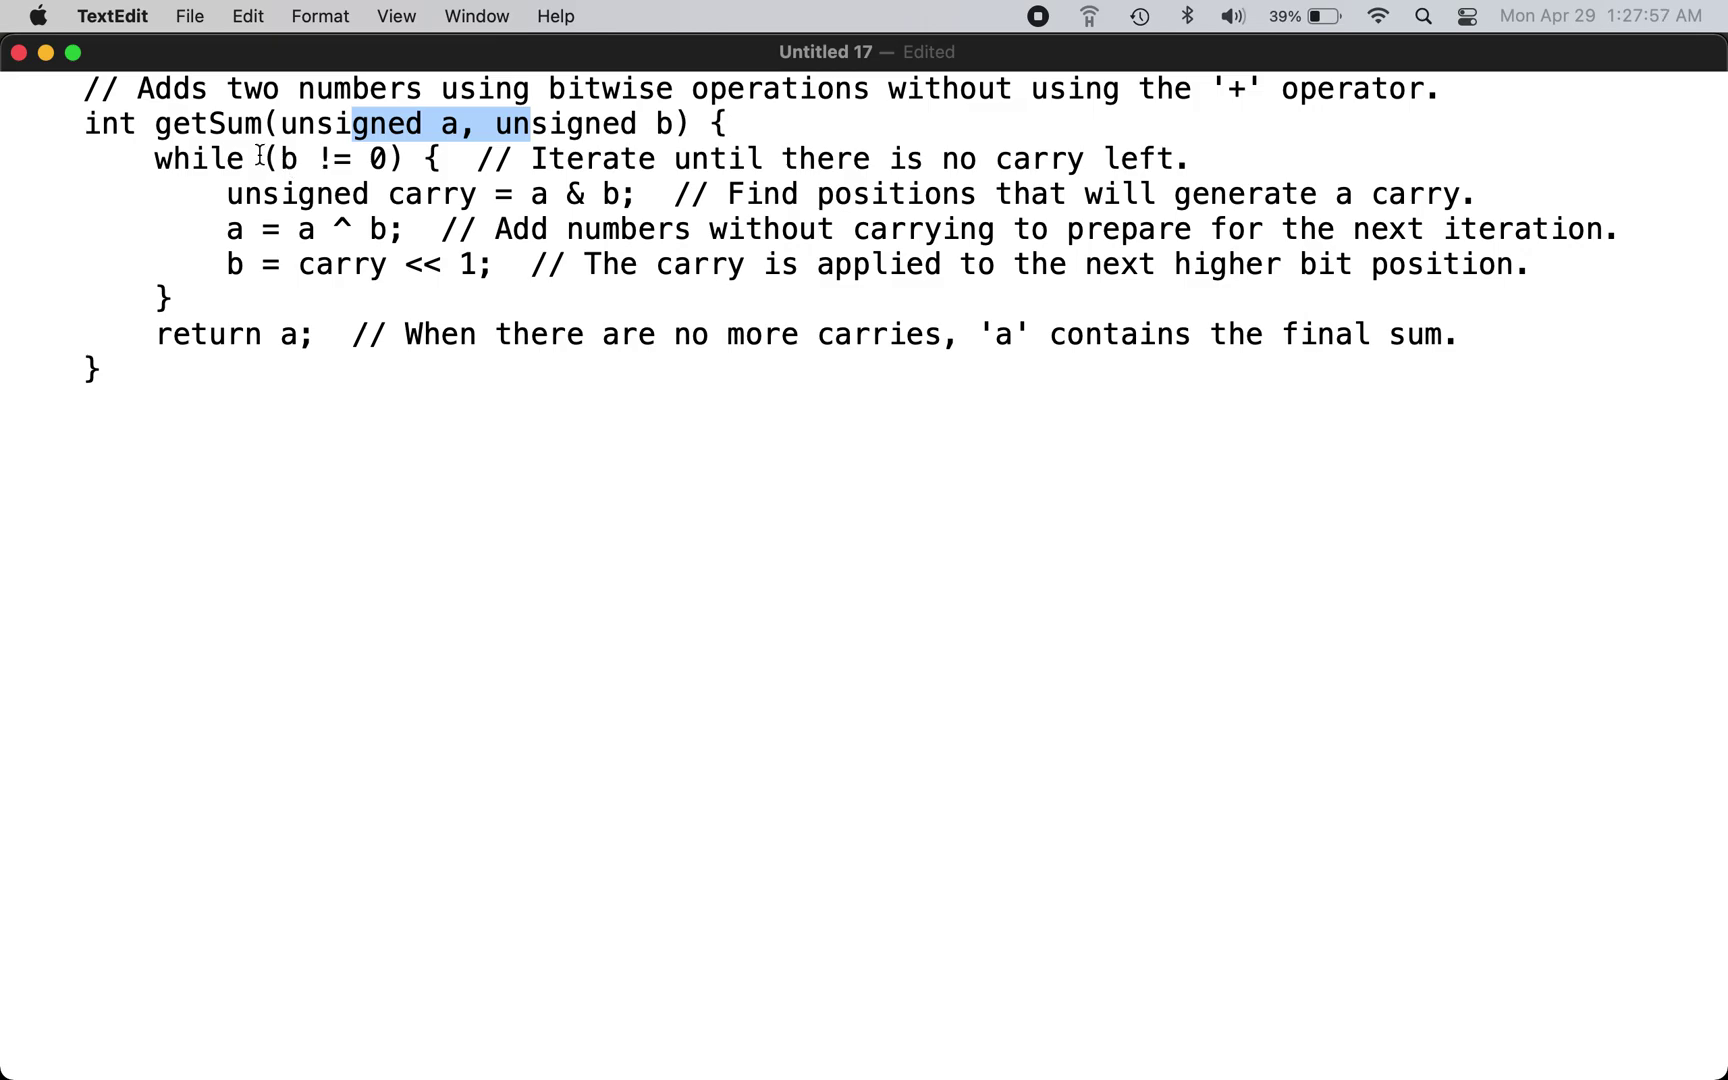
left_click_drag(209, 158, 376, 163)
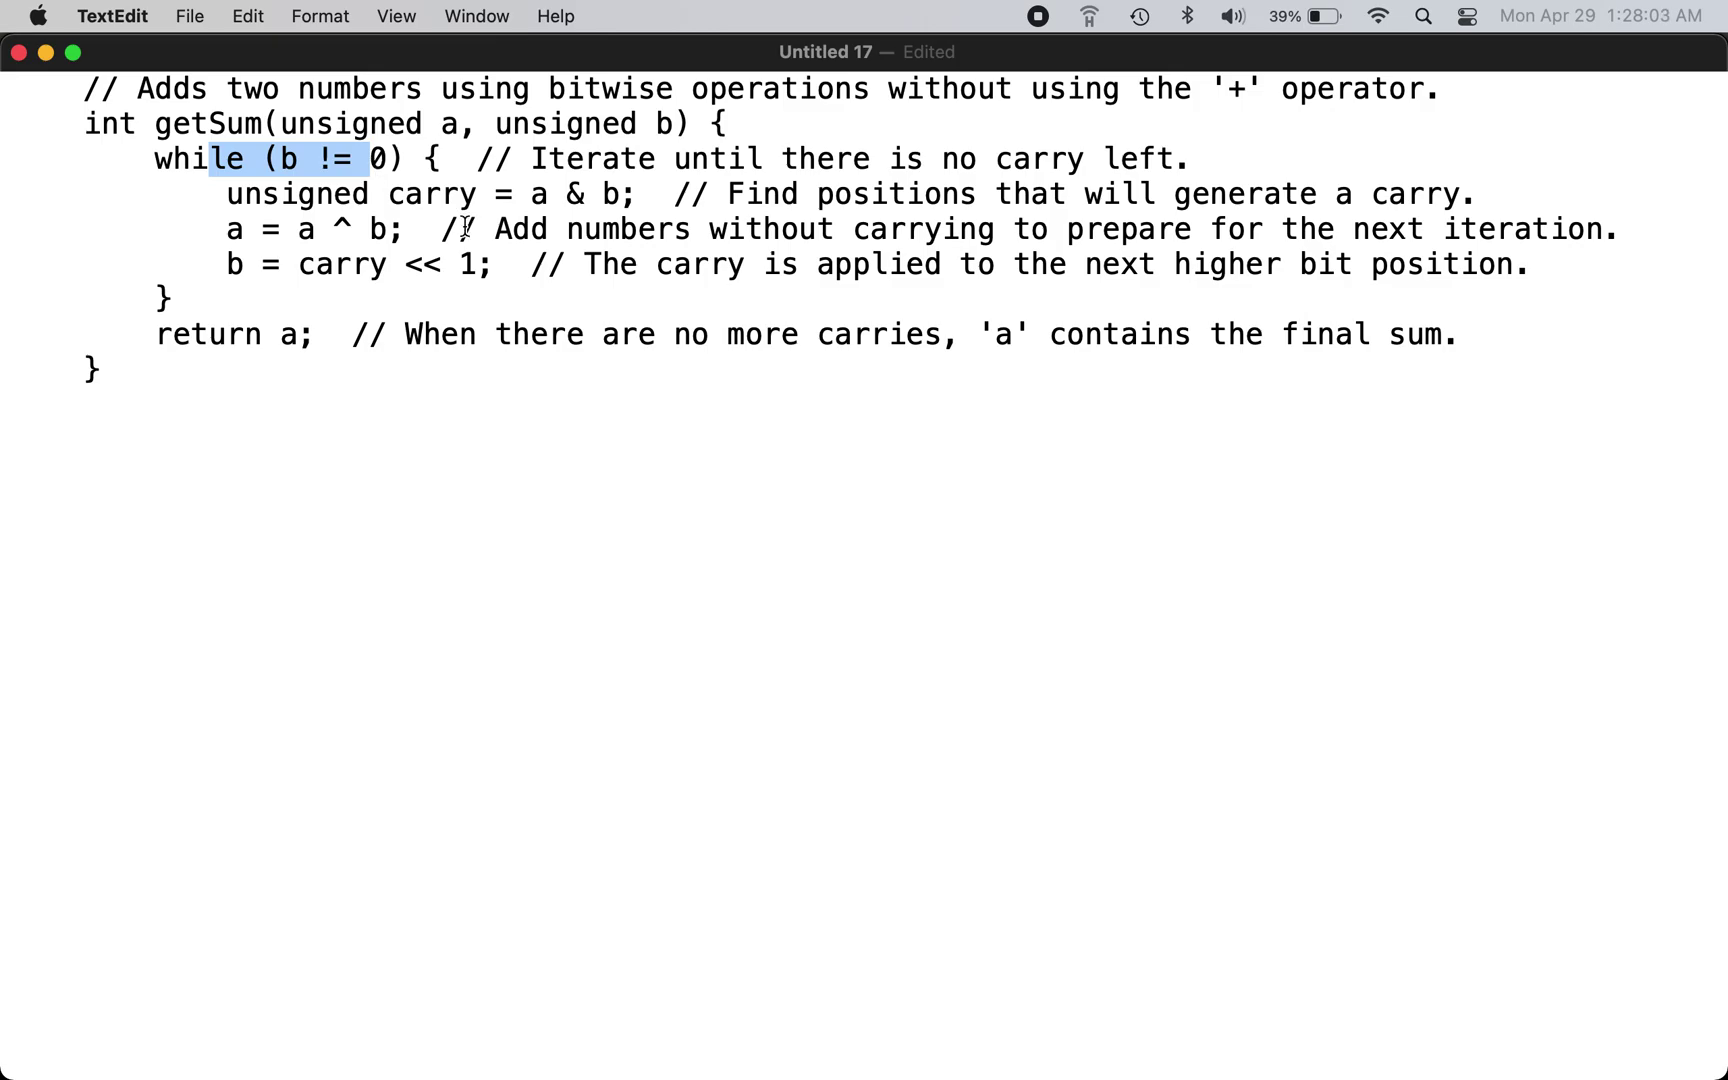
left_click(335, 193)
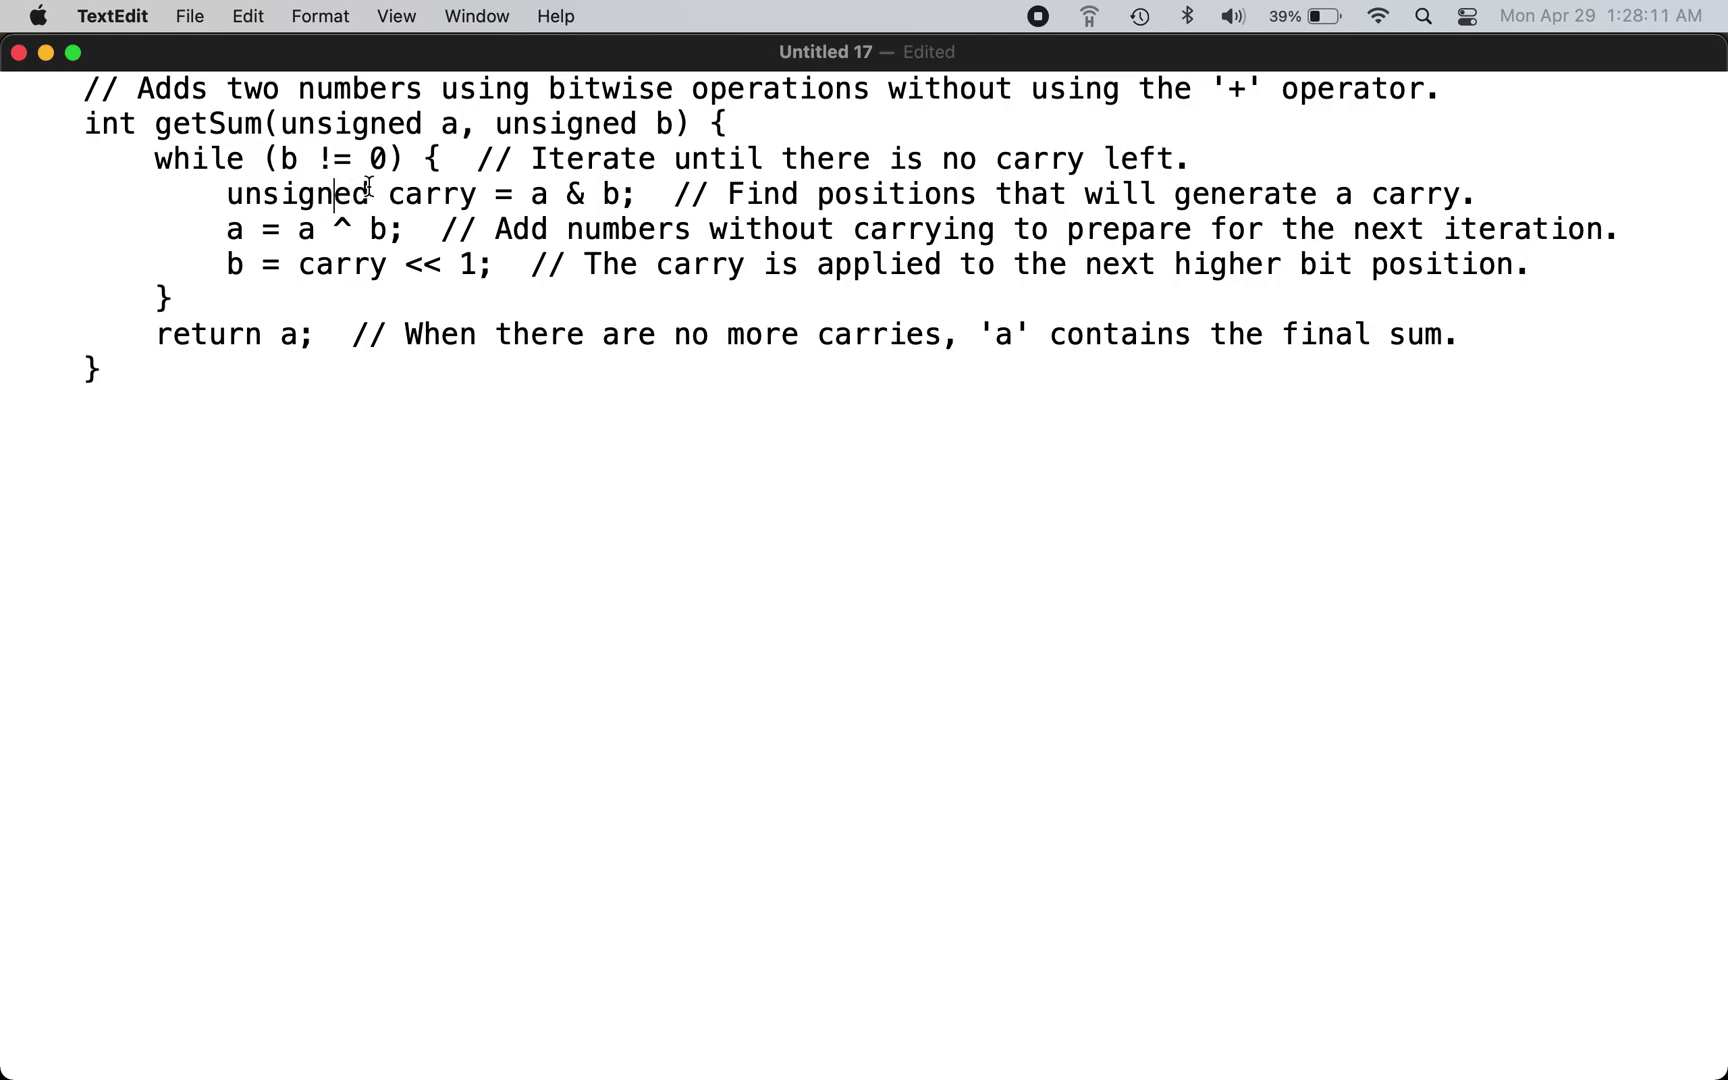
mouse_move(318, 159)
left_mouse_down()
mouse_move(388, 159)
mouse_move(437, 194)
mouse_move(571, 194)
left_mouse_up()
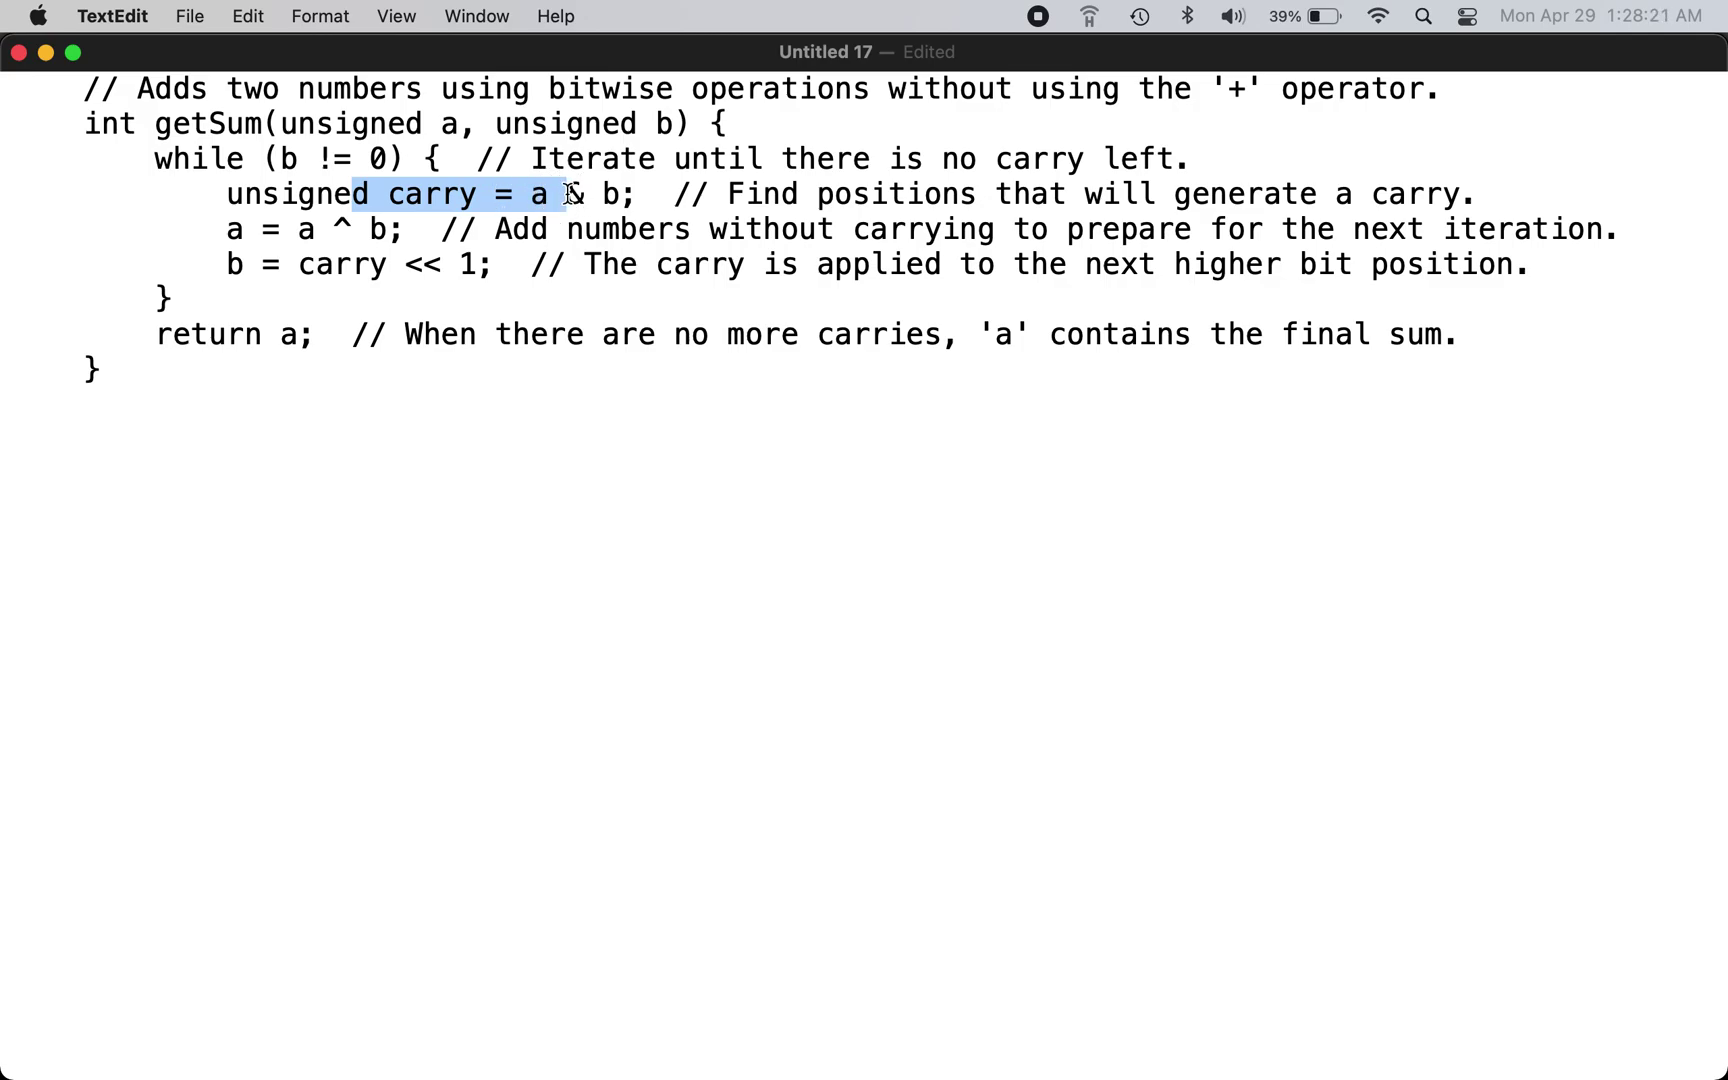
left_click(658, 193)
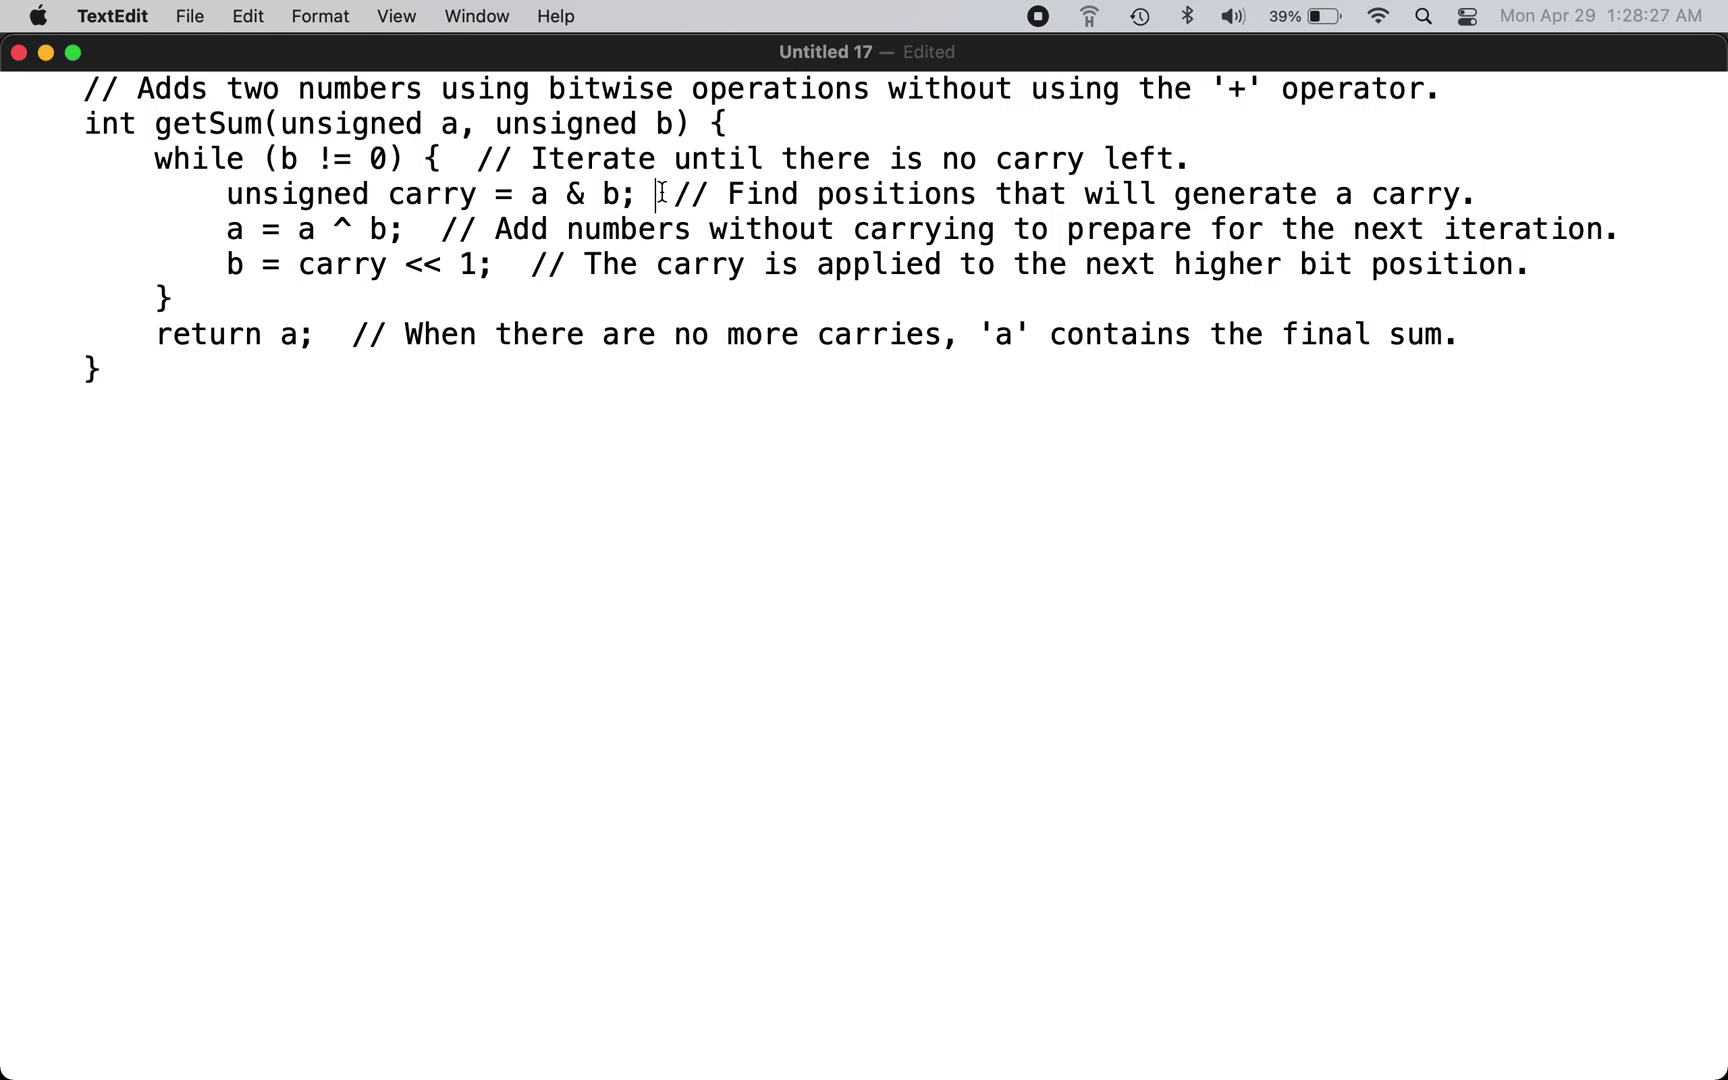
- Below getSum, type the rows 0 0 0, 1 0 1 and 0 1 1, then begin the fourth row
left_click(203, 457)
type("0 0 ")
type("0")
key("Return")
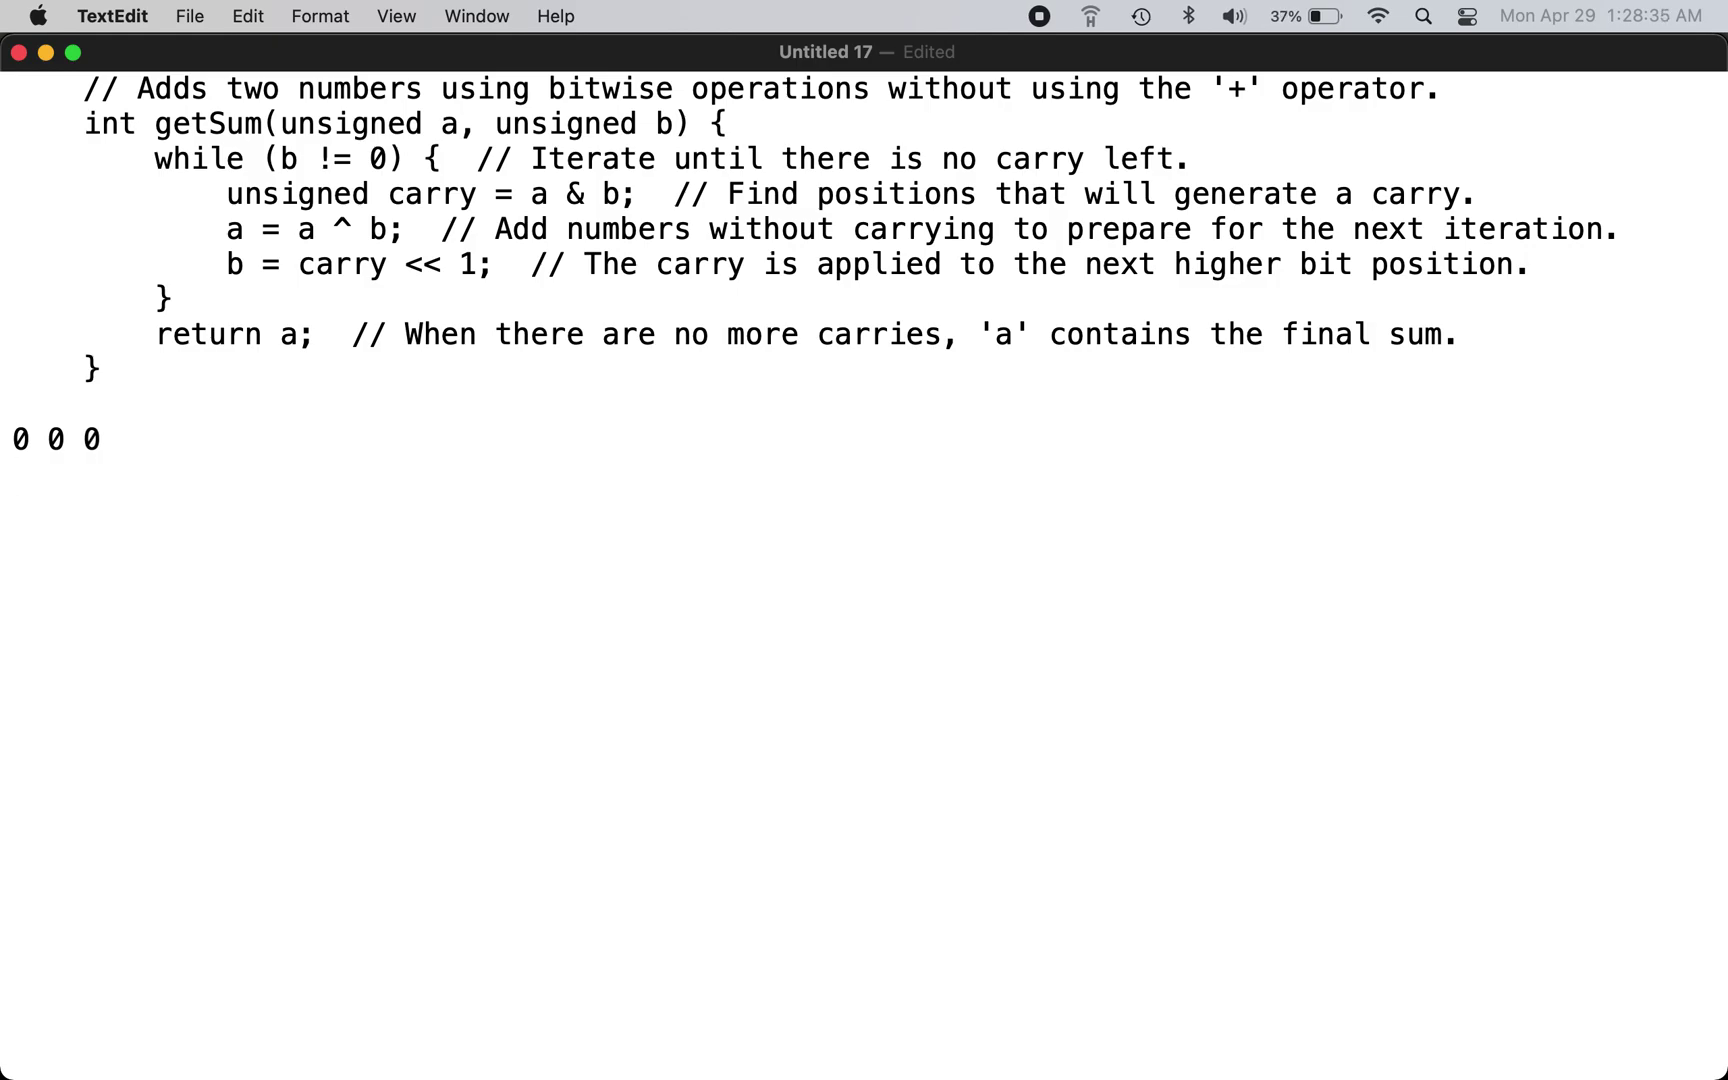
type("1 0 1")
key("Return")
type("0 1 ")
type("1")
key("Return")
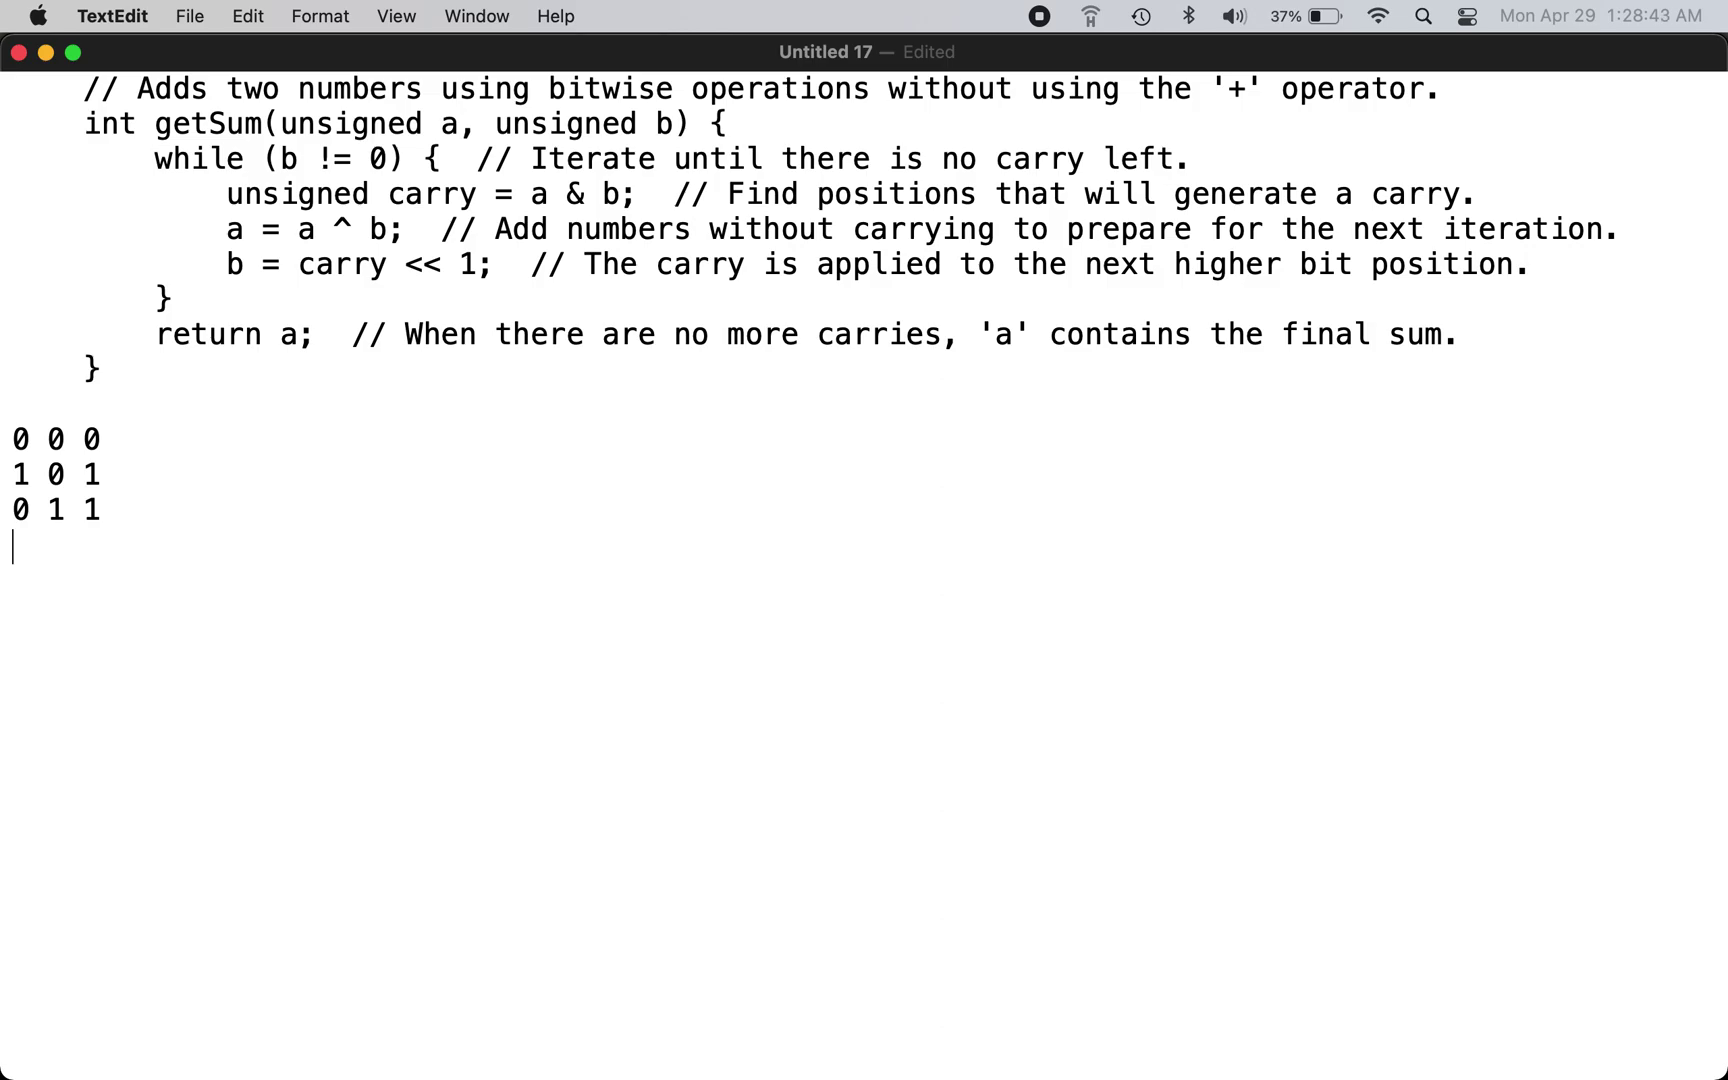
type("1 1 ")
type("0")
left_click_drag(229, 228, 450, 239)
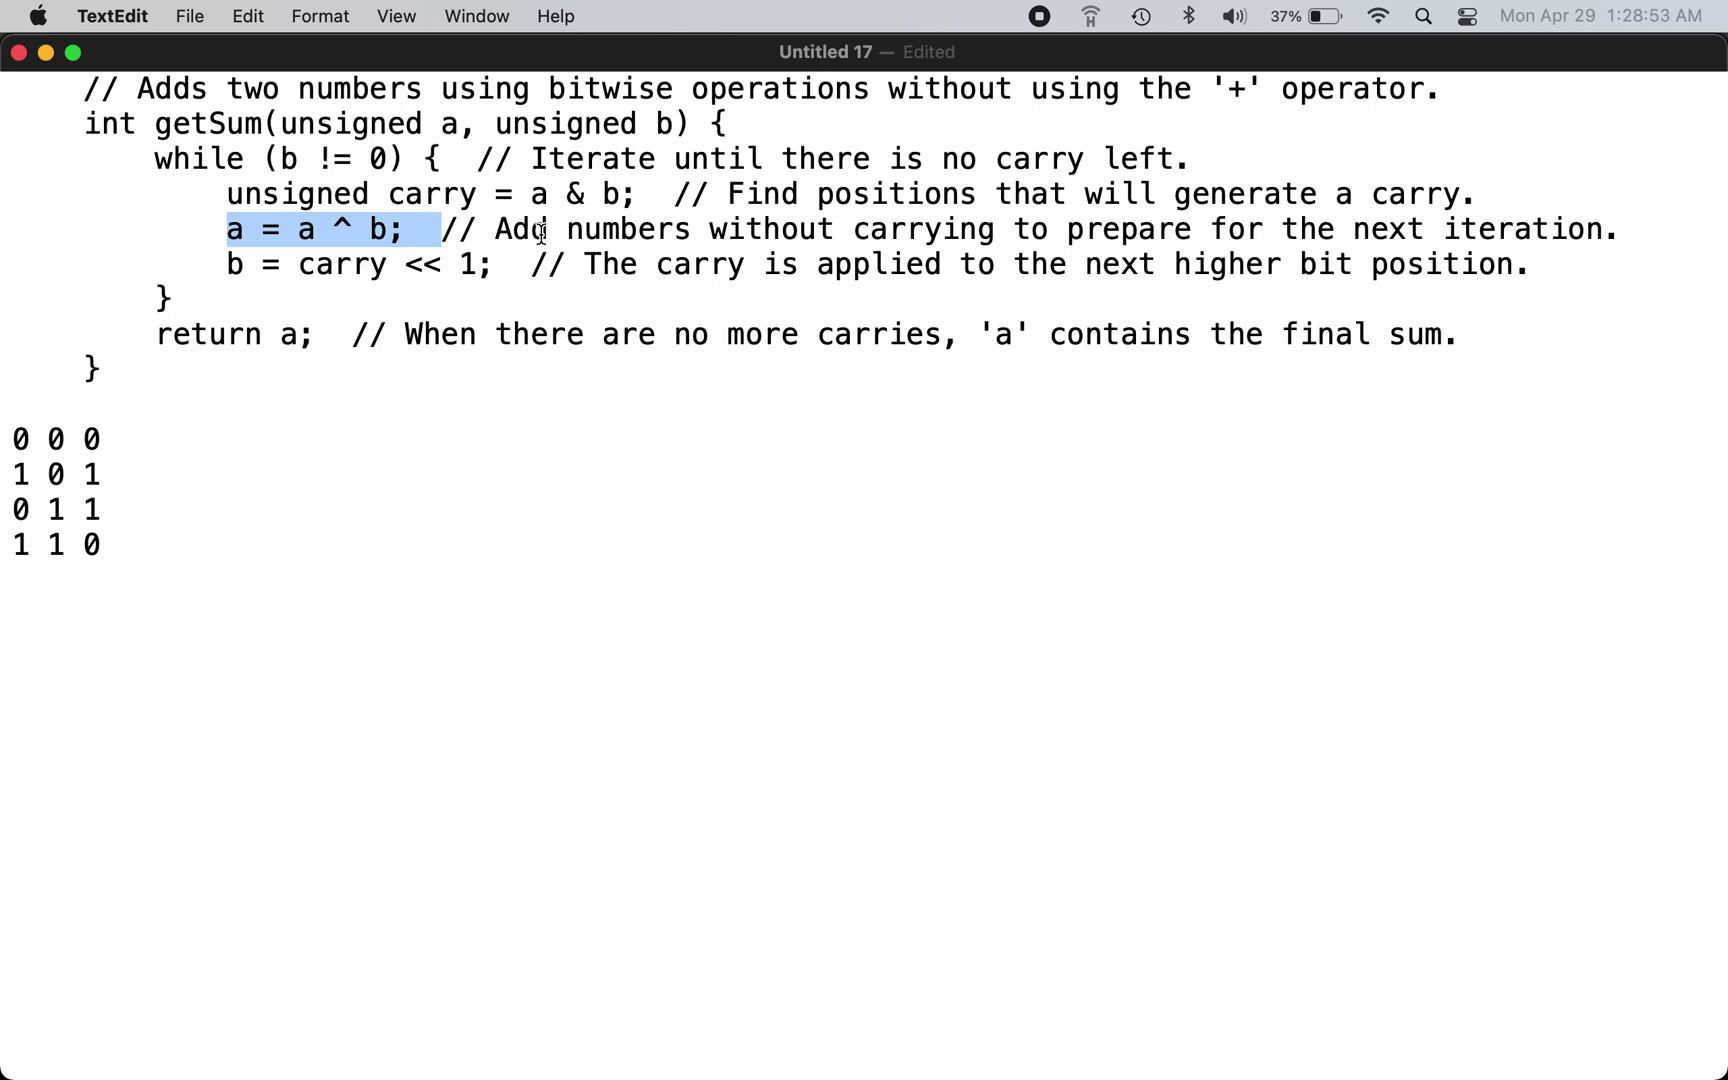
left_click(290, 246)
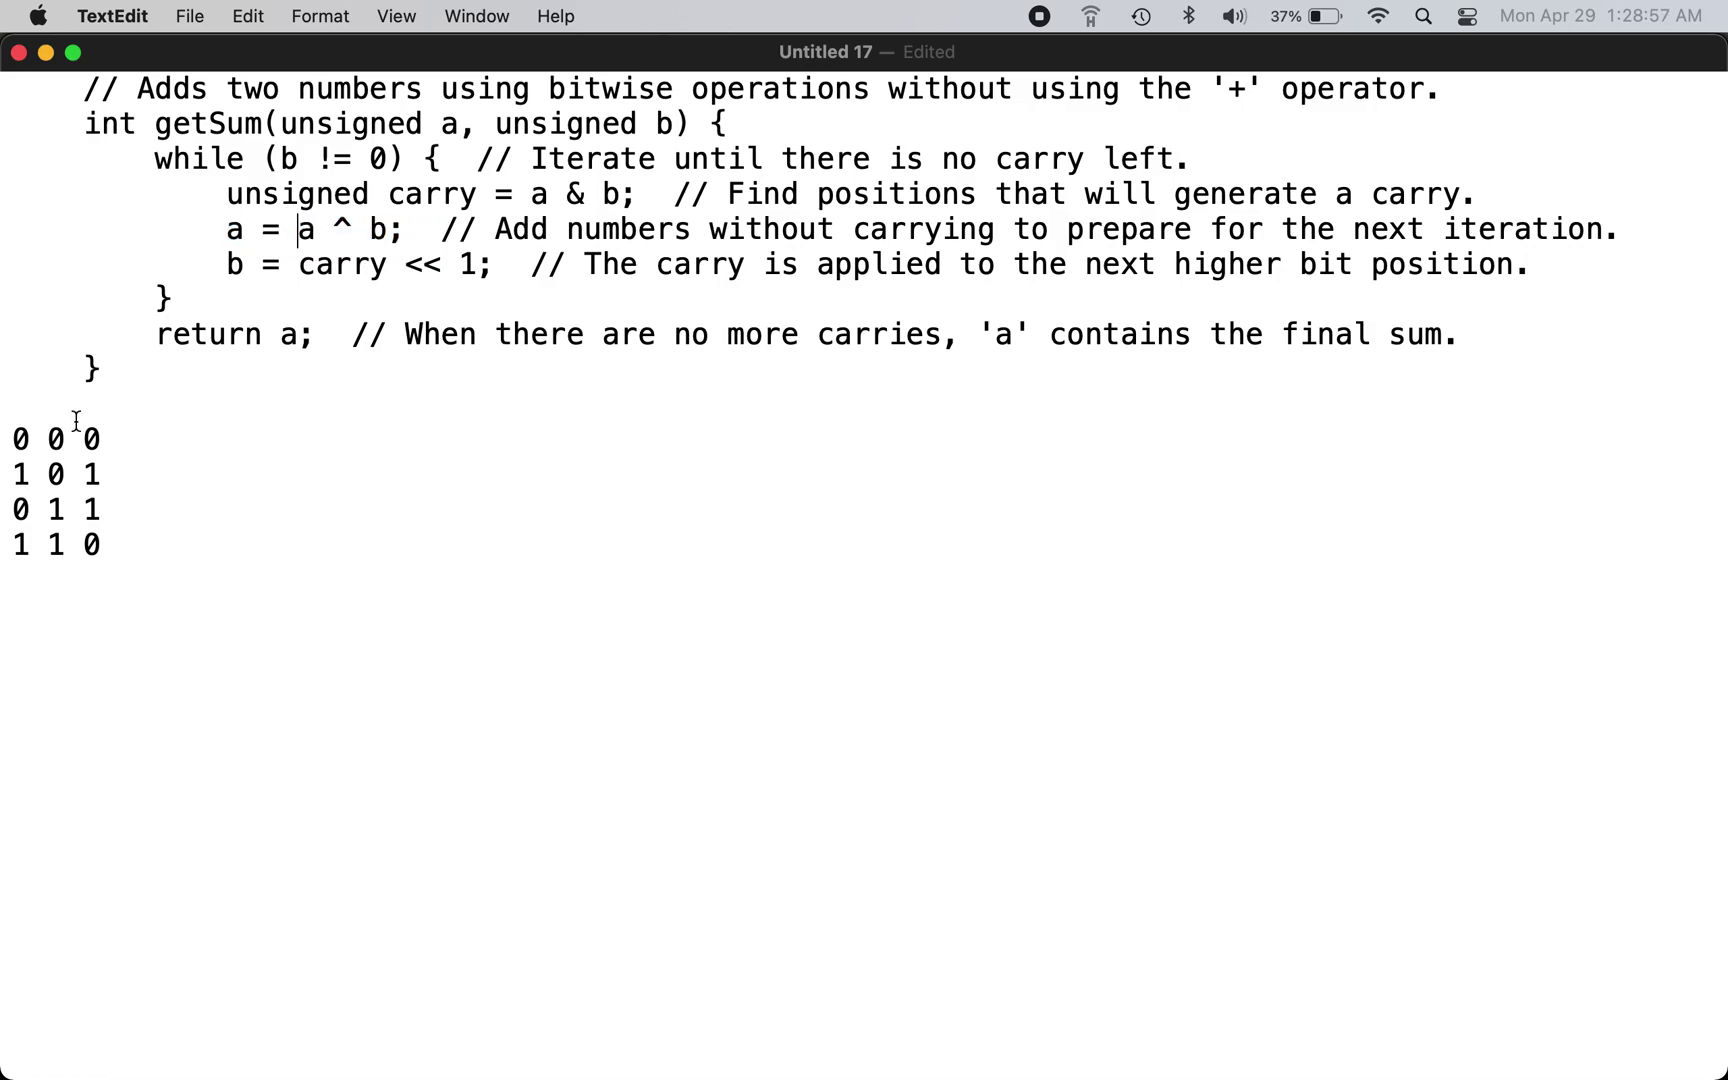
left_click(18, 434)
left_click(51, 435)
left_click_drag(302, 266, 480, 256)
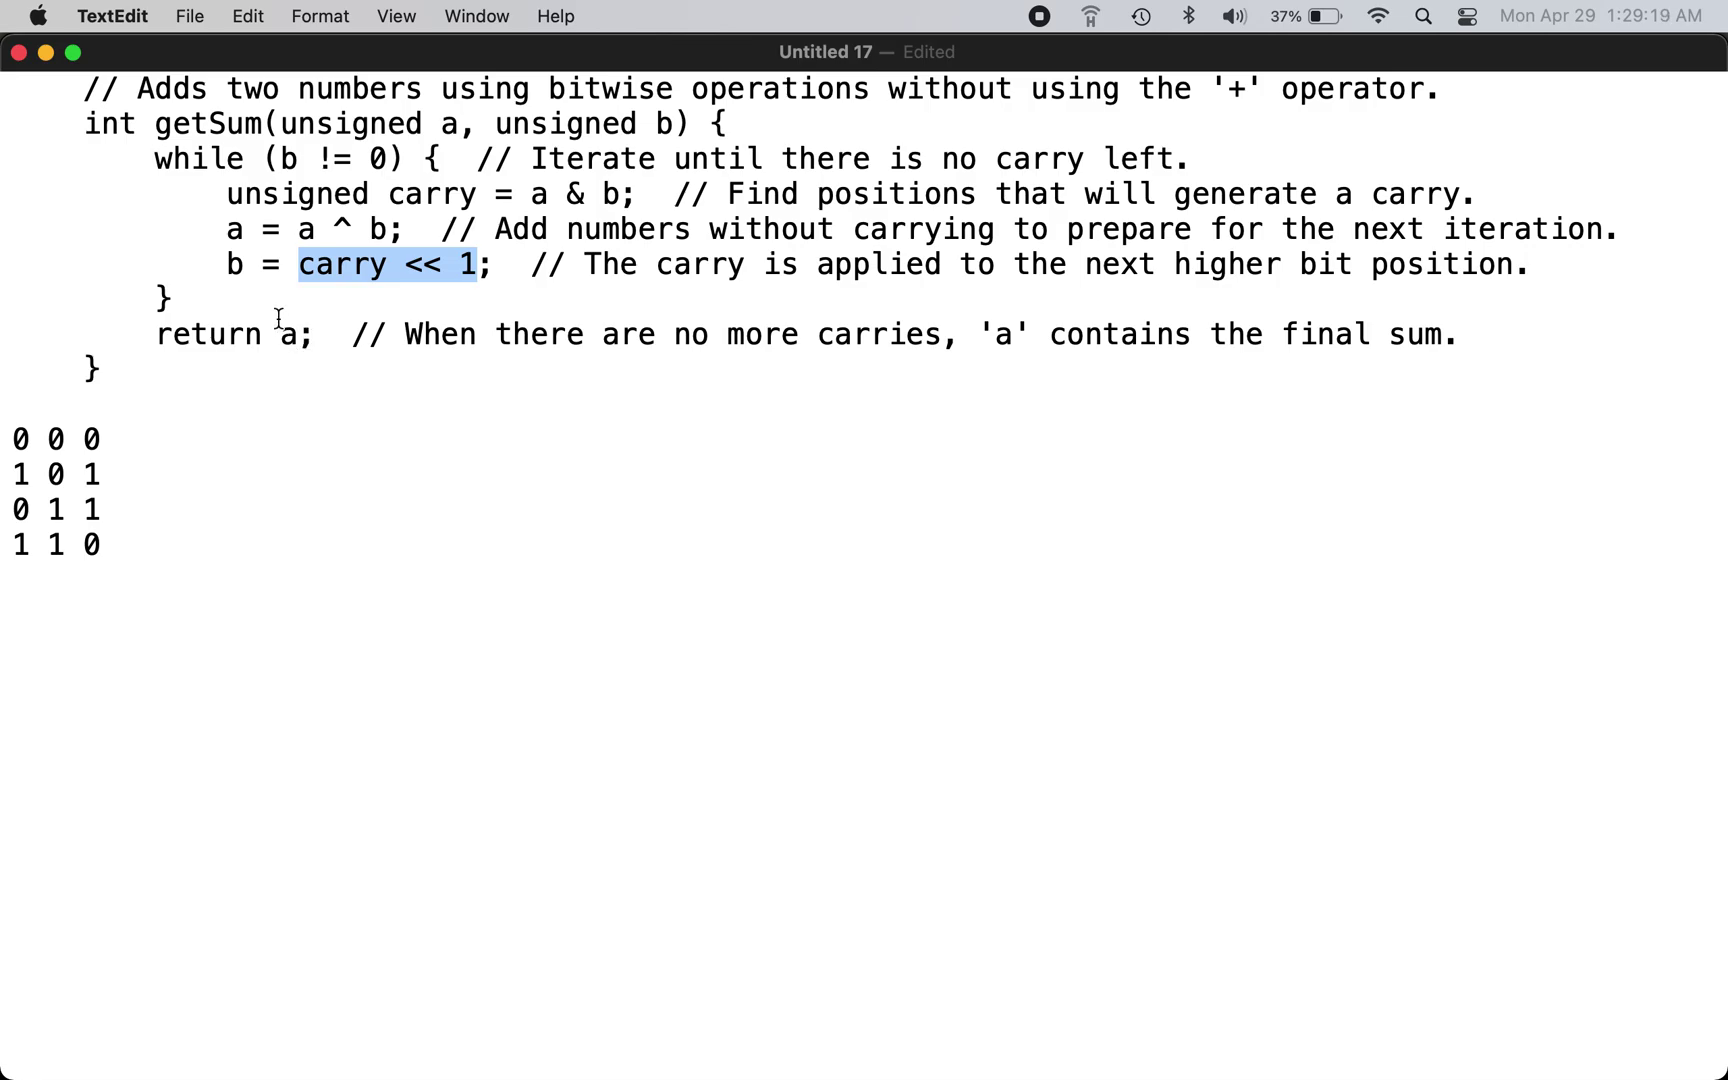
left_click_drag(223, 265, 262, 265)
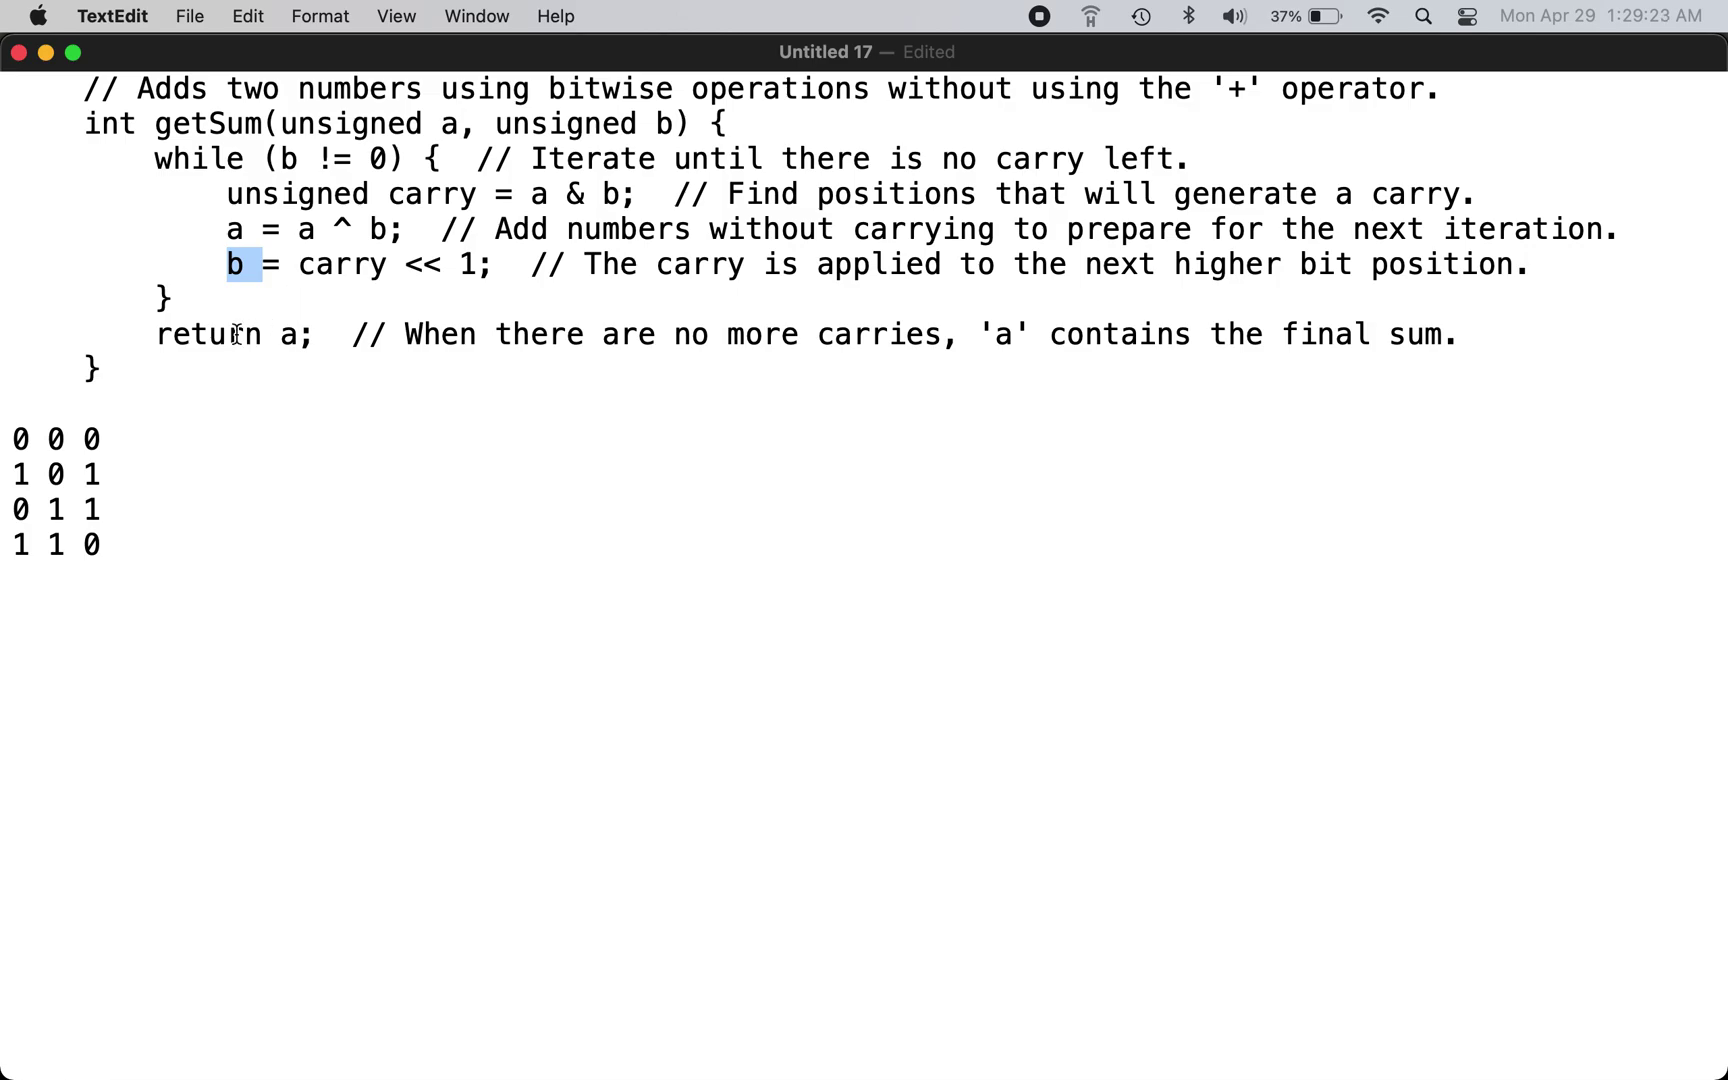
left_click_drag(281, 160, 333, 197)
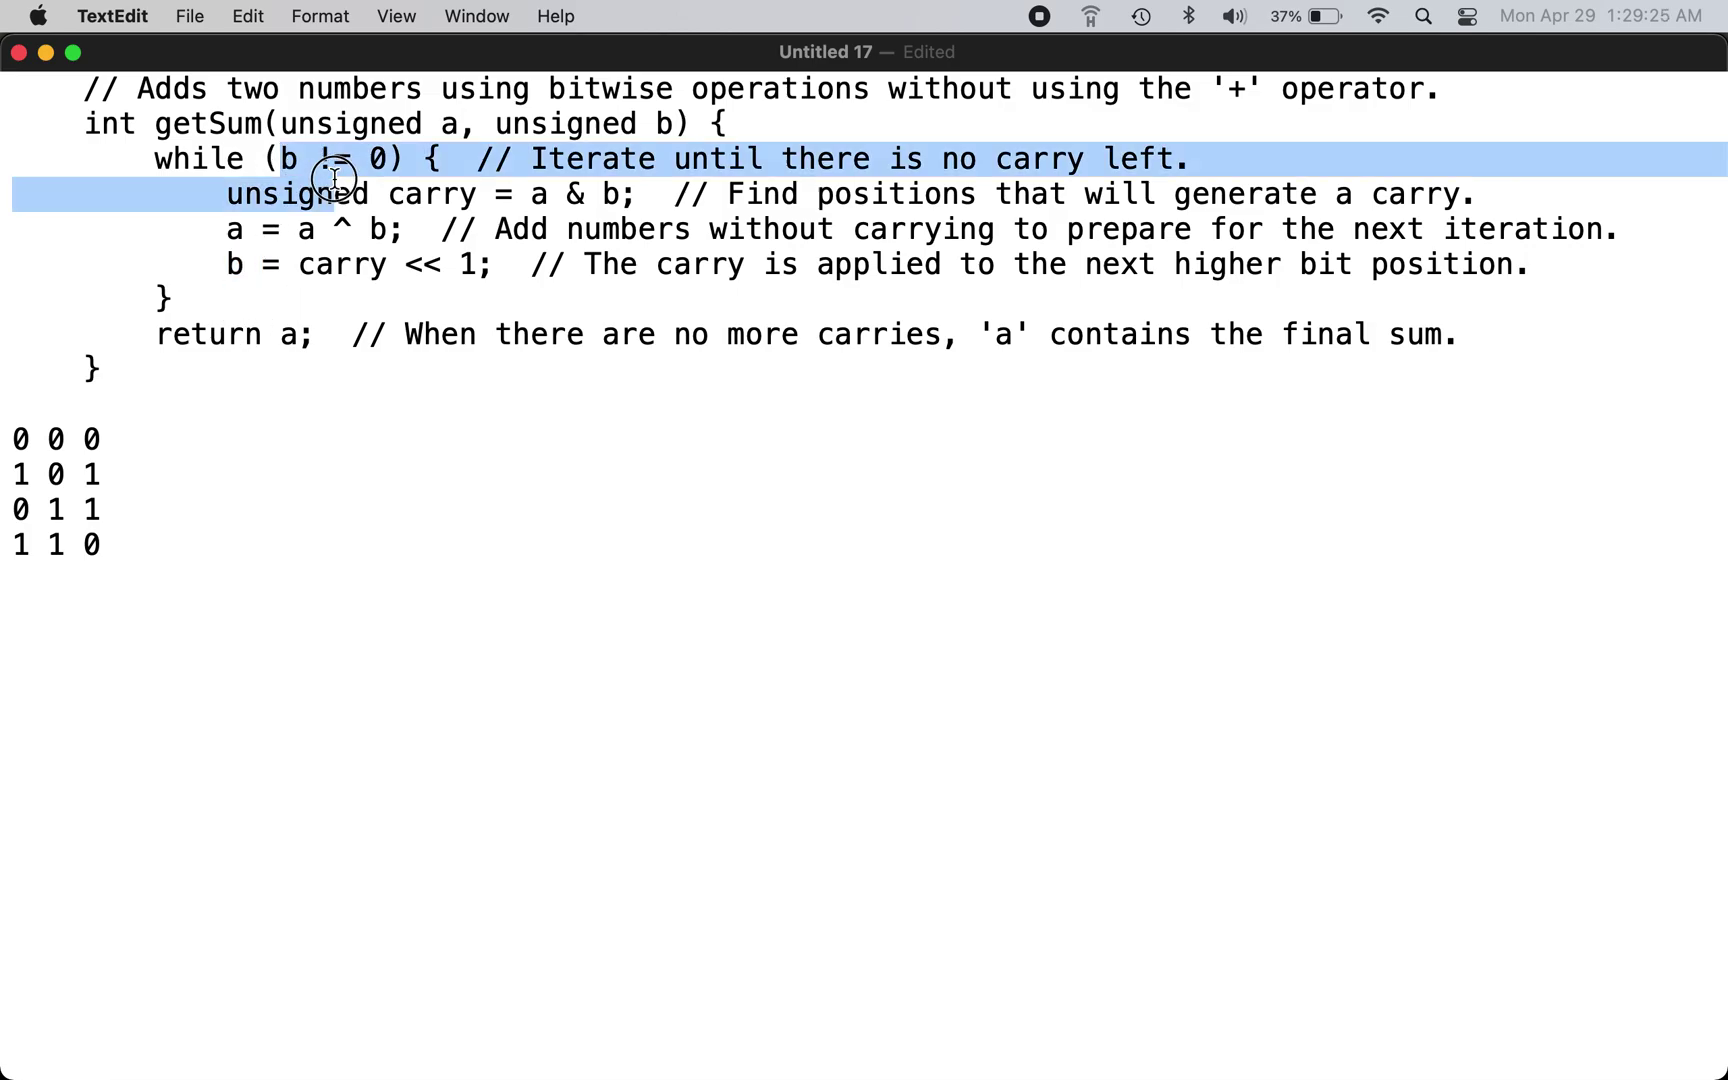
left_click_drag(271, 327, 298, 327)
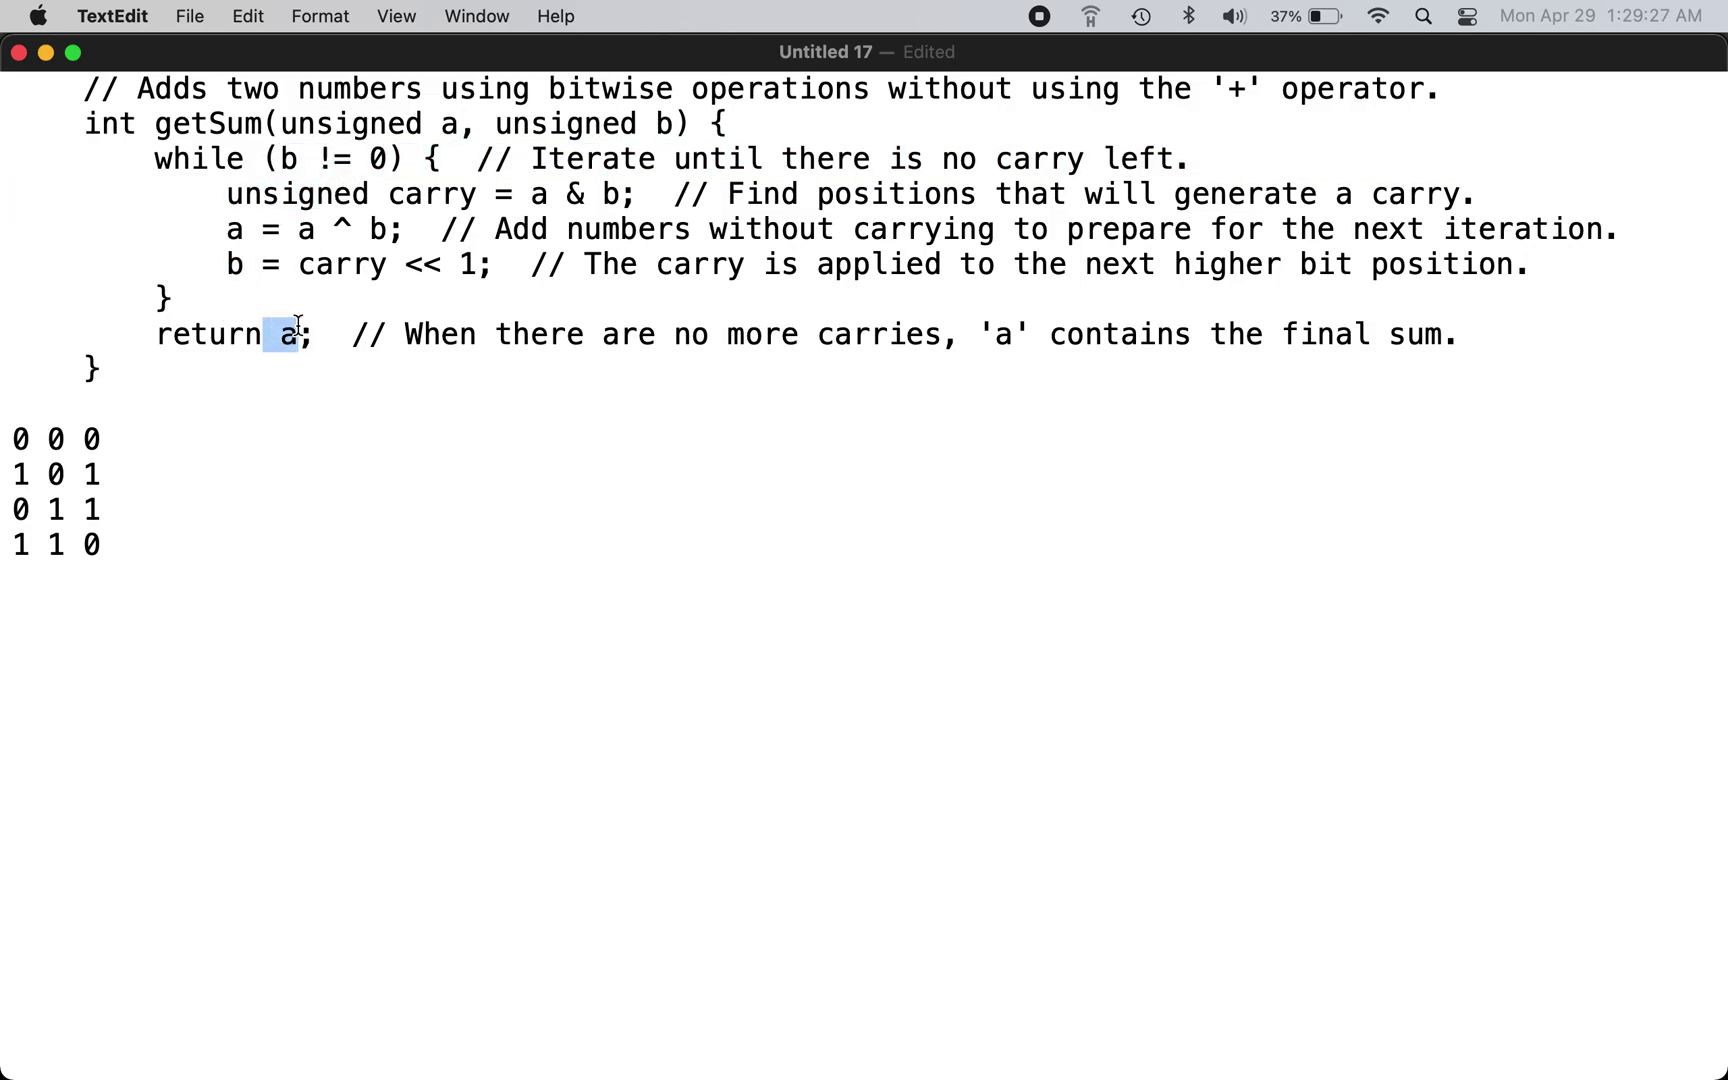